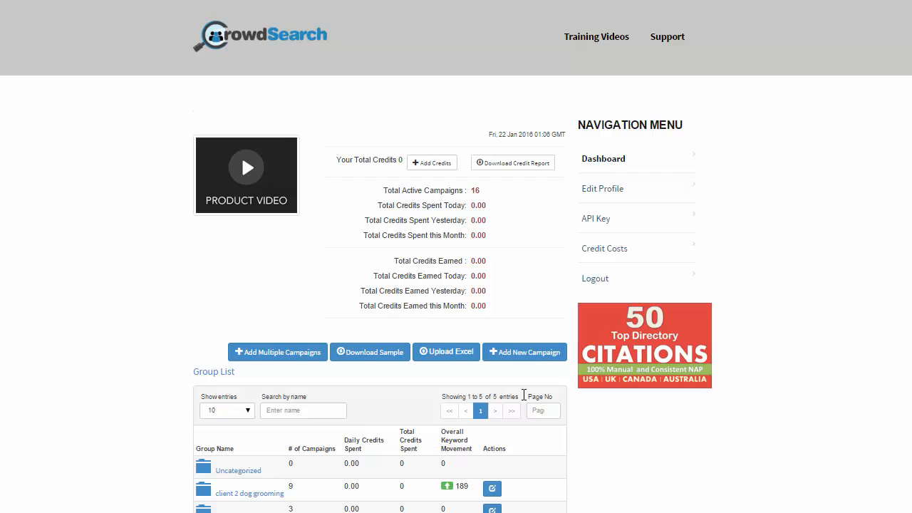
# Step: Start adding multiple campaigns and create a new group named "test multiple campaigns" for them
pyautogui.click(276, 360)
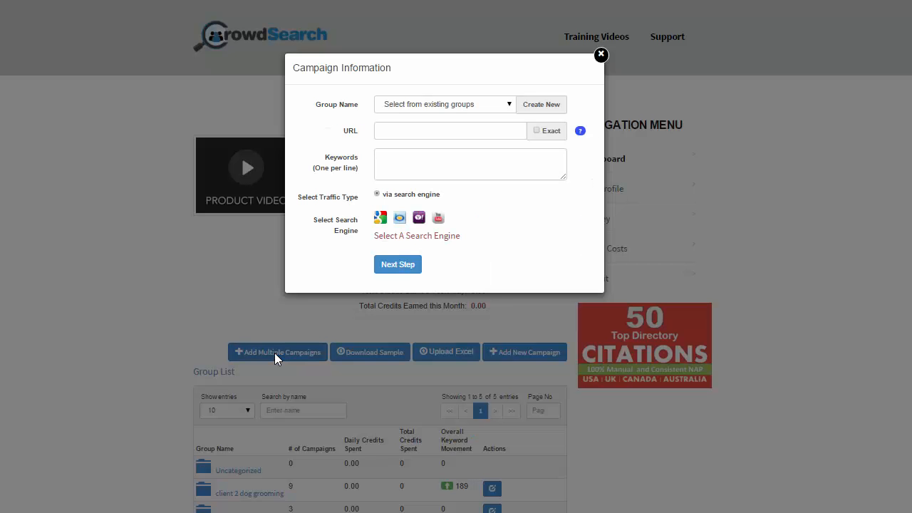
pyautogui.click(447, 104)
pyautogui.click(457, 90)
pyautogui.click(540, 105)
pyautogui.click(468, 107)
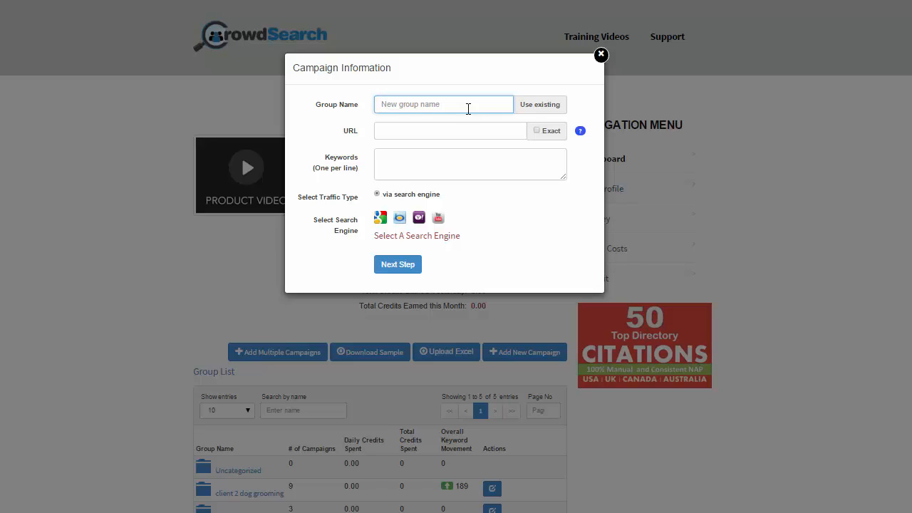
pyautogui.write('test multiple campaigns')
pyautogui.click(417, 128)
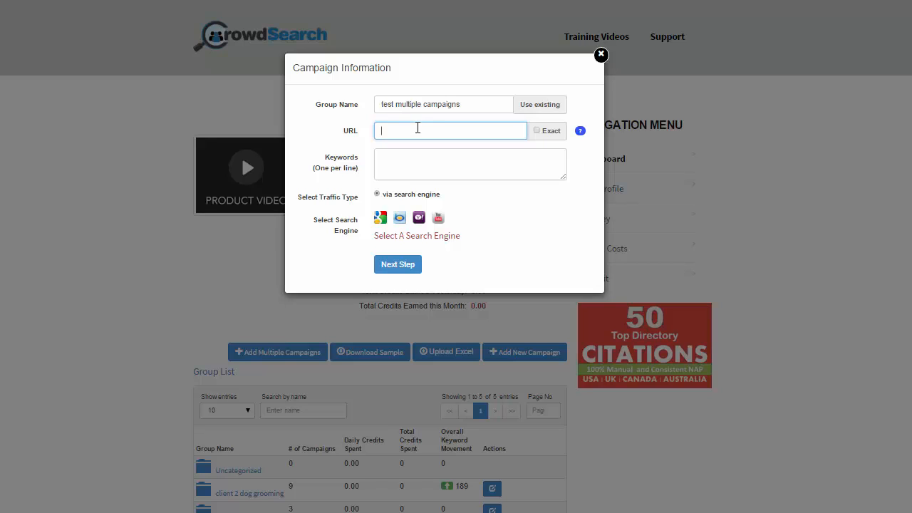
pyautogui.write('ht')
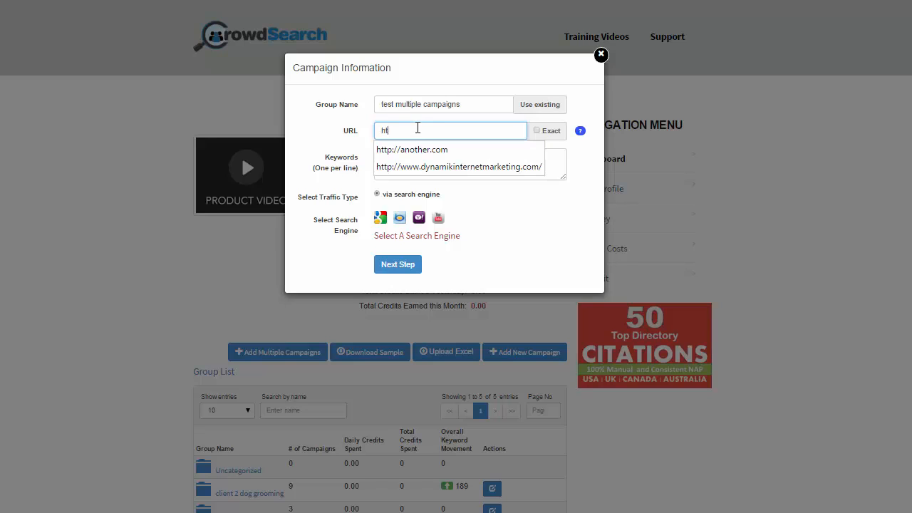
pyautogui.write('tp://c')
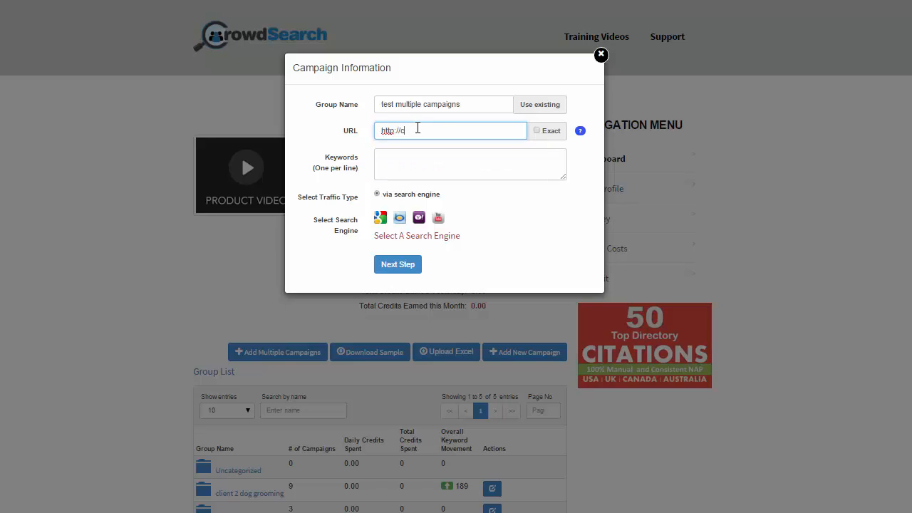
pyautogui.write('rowdsearch.me')
# Step: Enter the keywords crowd search, crowdsearch.me, click and search, ctr and dwell time, crowdsearch seo and best seo tool, one per line, and select Google
pyautogui.moveTo(564, 181); pyautogui.dragTo(562, 250)
pyautogui.click(442, 174)
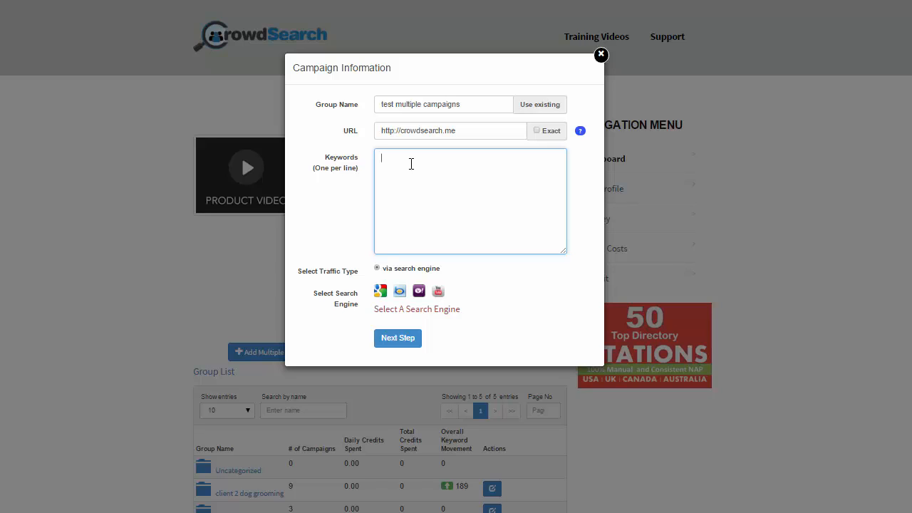
pyautogui.write('crowd search ')
pyautogui.write('crowdsearch')
pyautogui.write('.me')
pyautogui.press('Return')
pyautogui.write('click and search ')
pyautogui.write('ctr')
pyautogui.write(' and dwell time')
pyautogui.press('Return')
pyautogui.write('crowdsear')
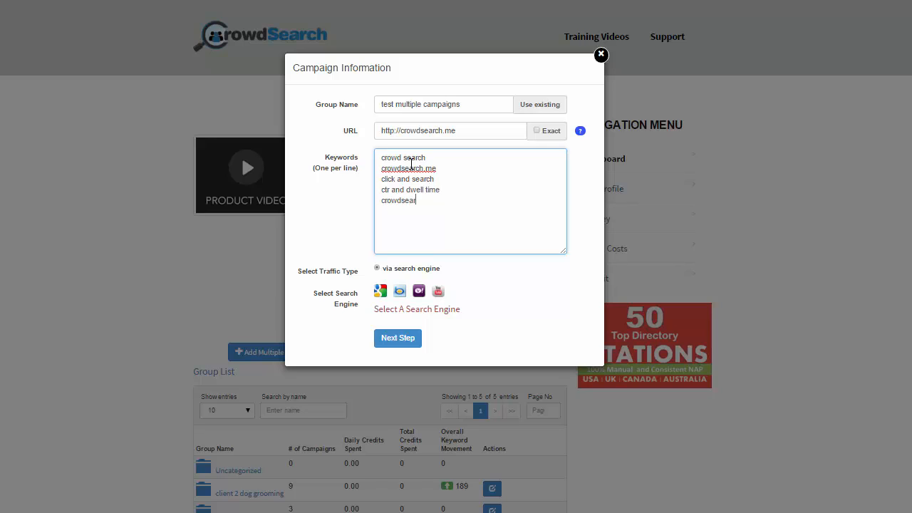
pyautogui.write('ch seo')
pyautogui.press('Return')
pyautogui.write('best seo tool')
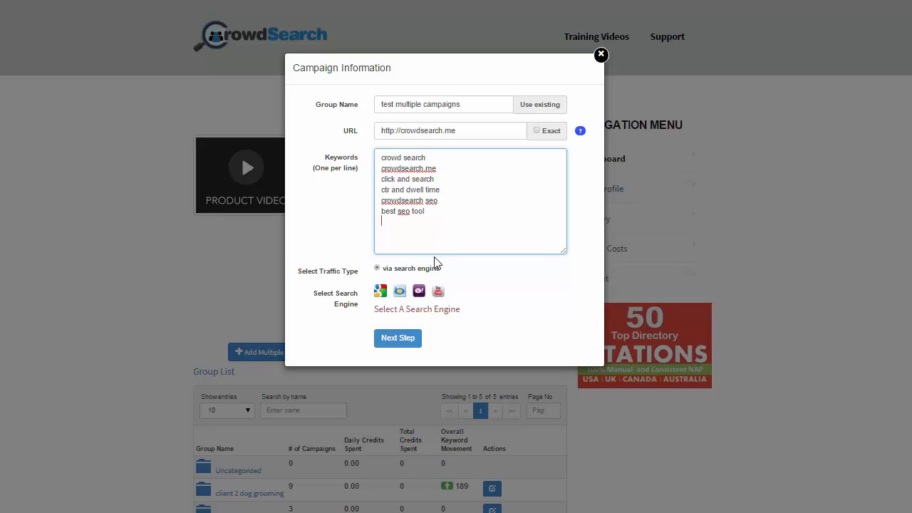
pyautogui.click(381, 293)
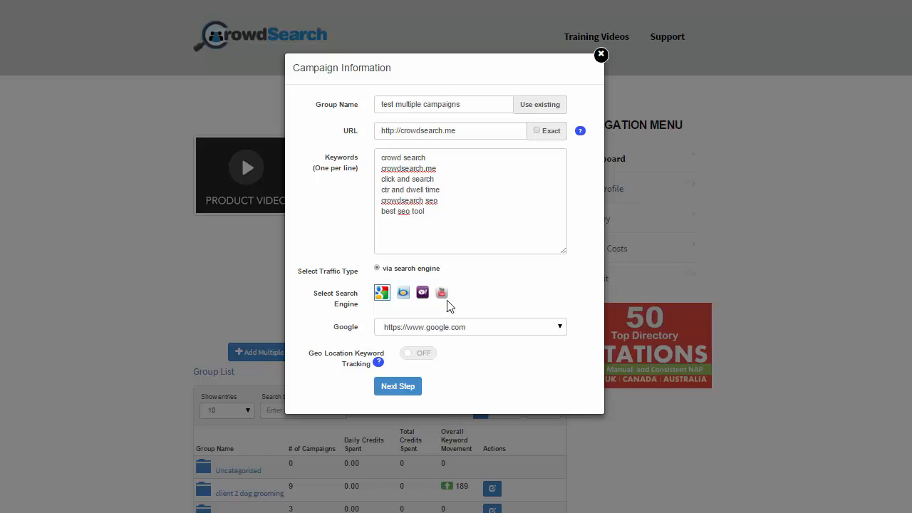
pyautogui.moveTo(431, 157); pyautogui.dragTo(378, 159)
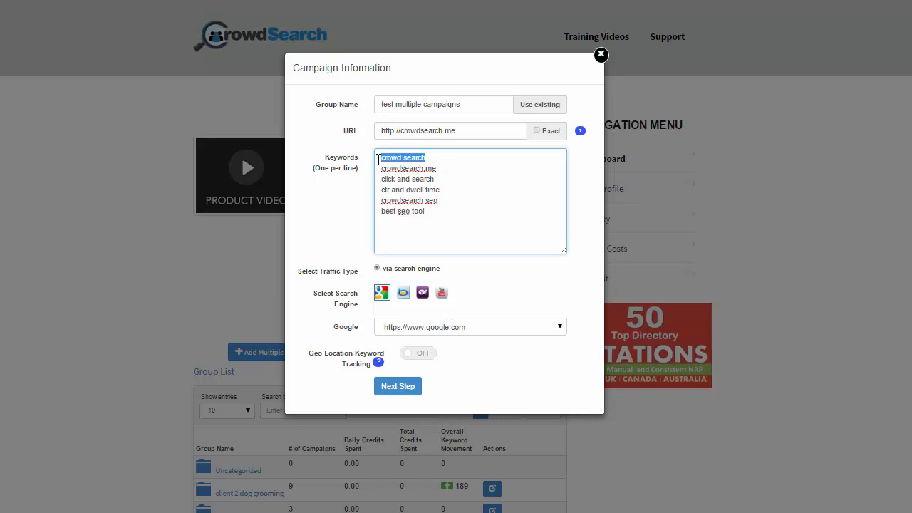
pyautogui.moveTo(438, 168); pyautogui.dragTo(376, 168)
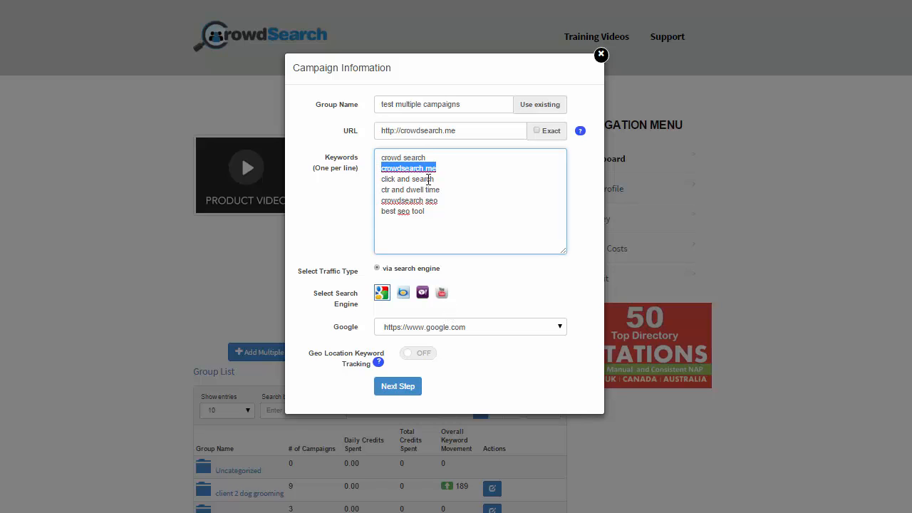
pyautogui.moveTo(433, 179); pyautogui.dragTo(384, 182)
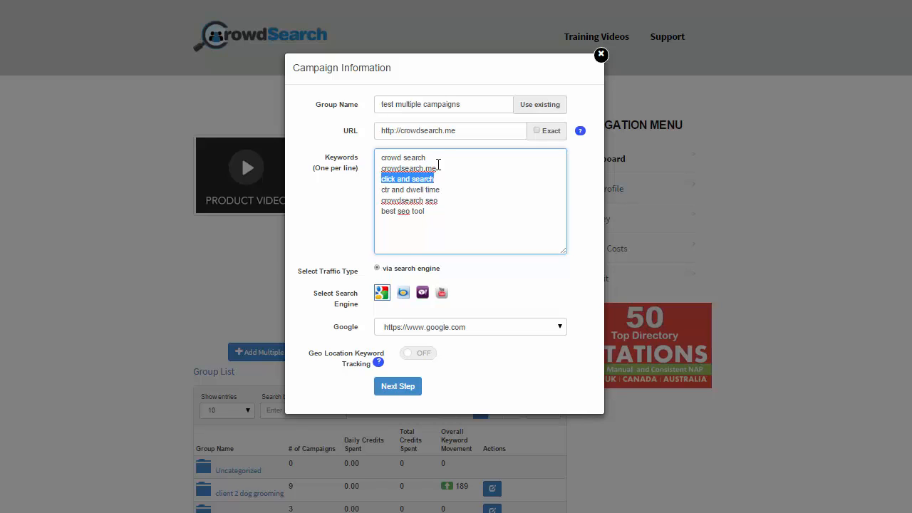
pyautogui.click(404, 294)
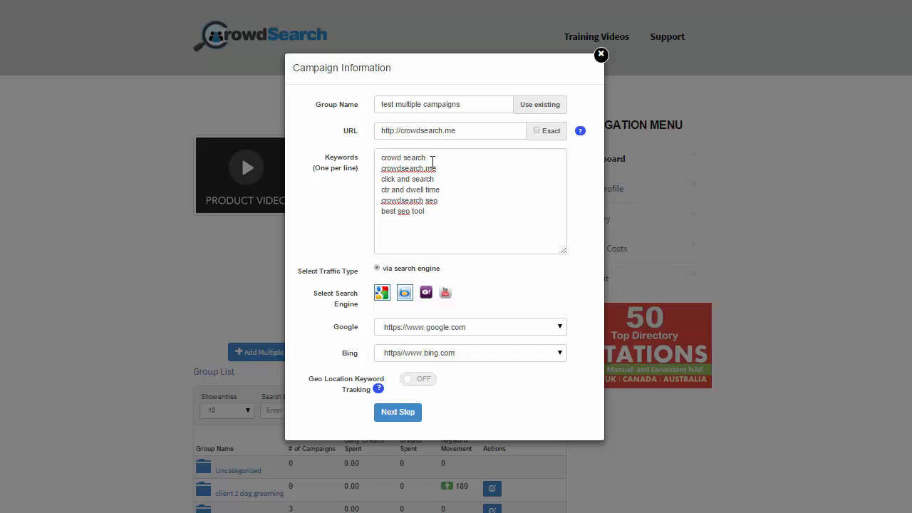
pyautogui.moveTo(431, 158); pyautogui.dragTo(379, 158)
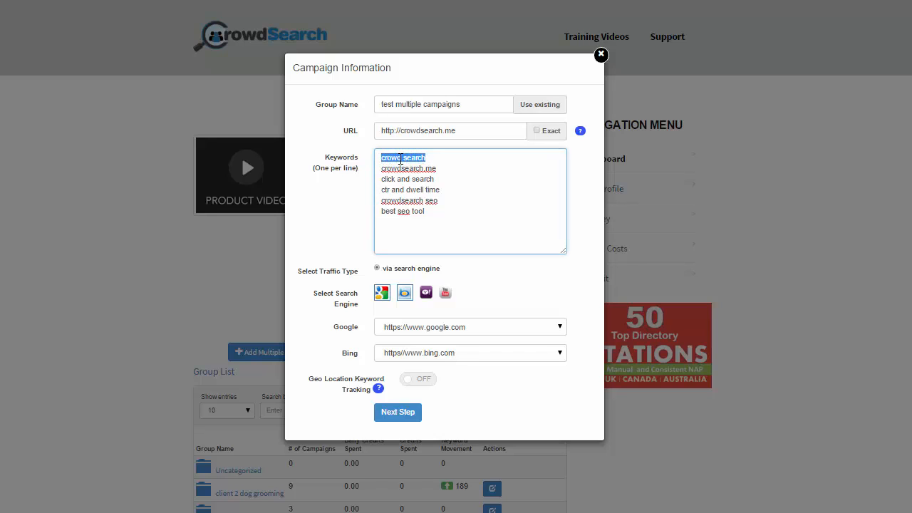
pyautogui.click(404, 158)
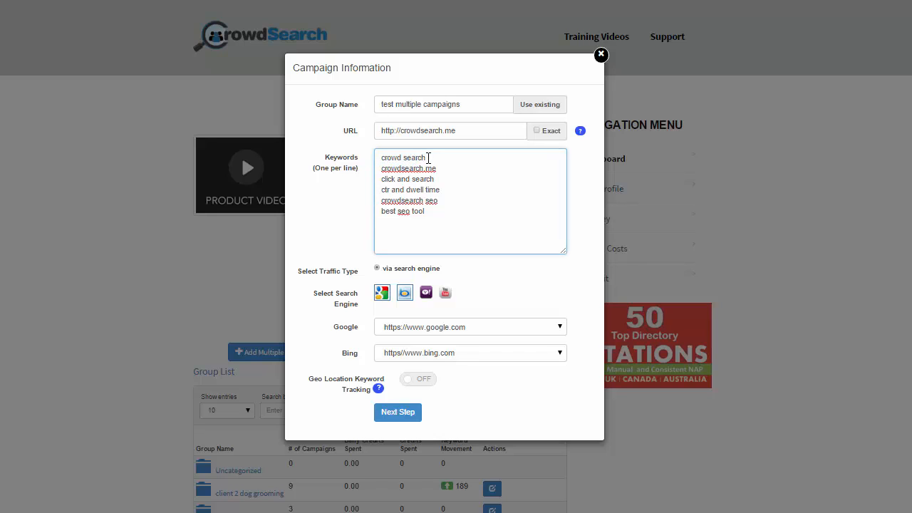
pyautogui.moveTo(429, 158); pyautogui.dragTo(380, 159)
pyautogui.click(435, 156)
pyautogui.moveTo(439, 178); pyautogui.dragTo(384, 173)
pyautogui.moveTo(439, 168); pyautogui.dragTo(380, 168)
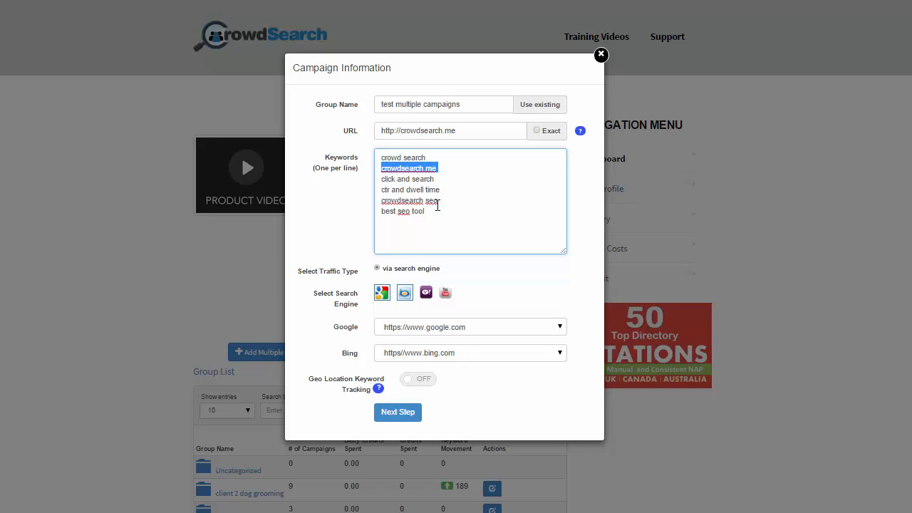
pyautogui.click(443, 178)
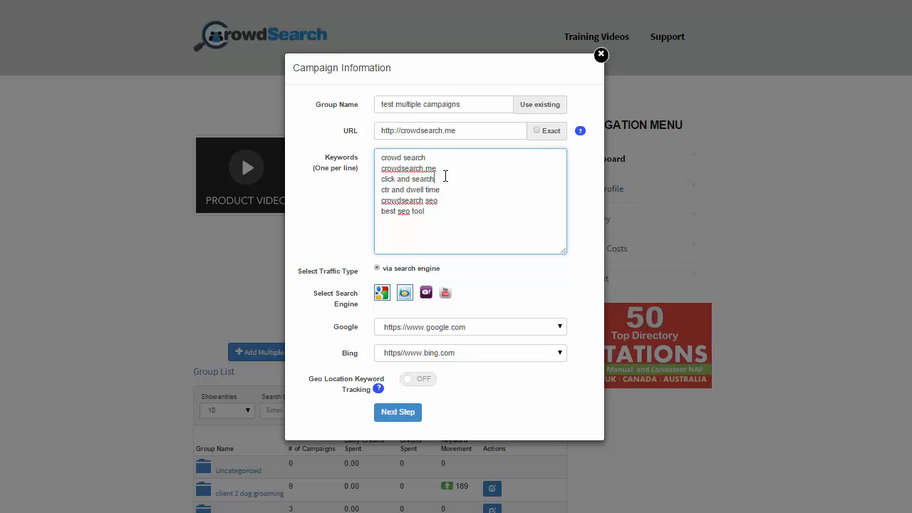
pyautogui.click(405, 297)
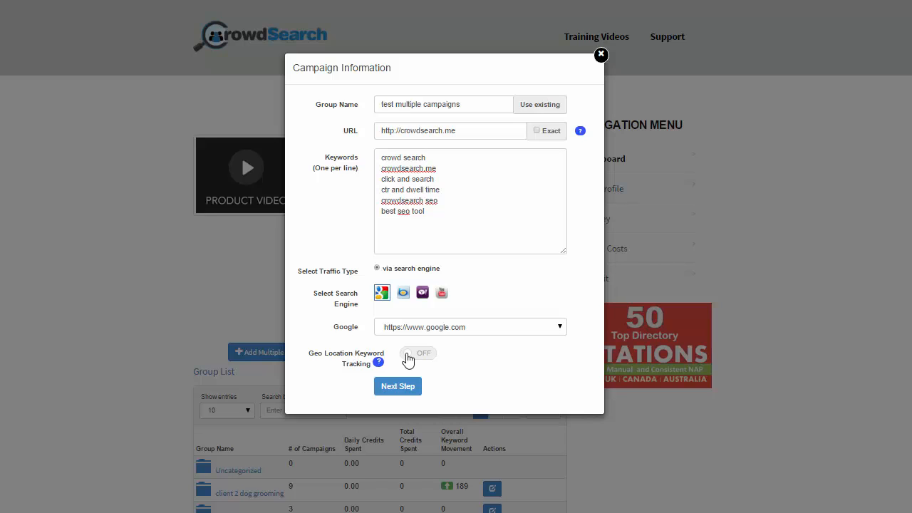
# Step: Continue to the detailed campaign options and enlarge the keyword box to fit the whole keyword list
pyautogui.click(403, 391)
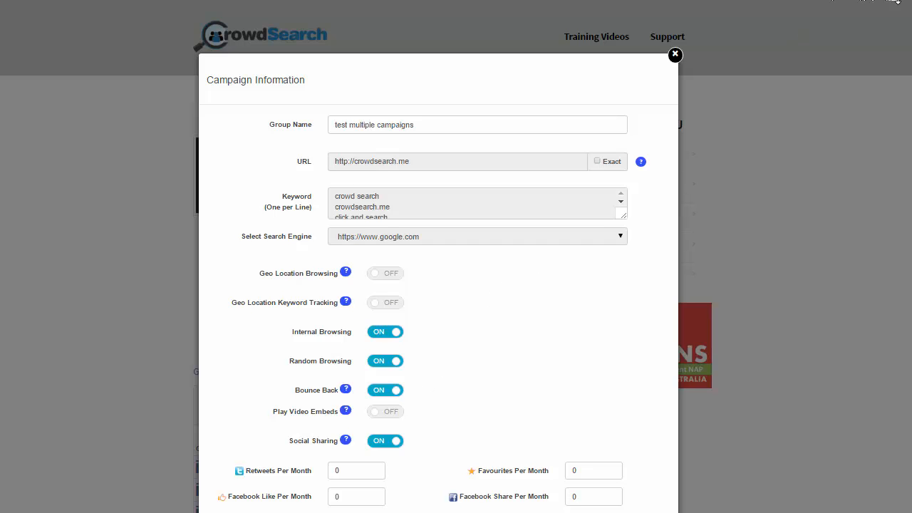
pyautogui.scroll(-1, 908, 3)
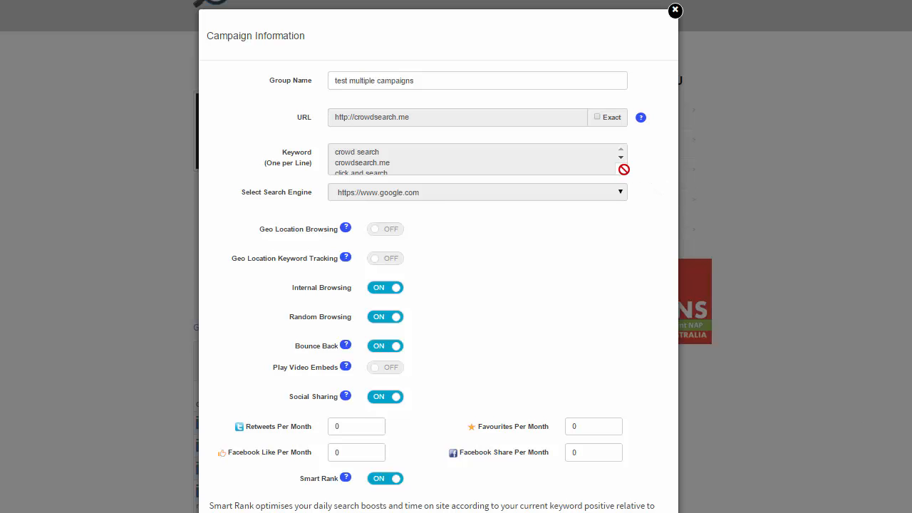
pyautogui.moveTo(625, 169); pyautogui.dragTo(618, 227)
pyautogui.moveTo(618, 230); pyautogui.dragTo(616, 212)
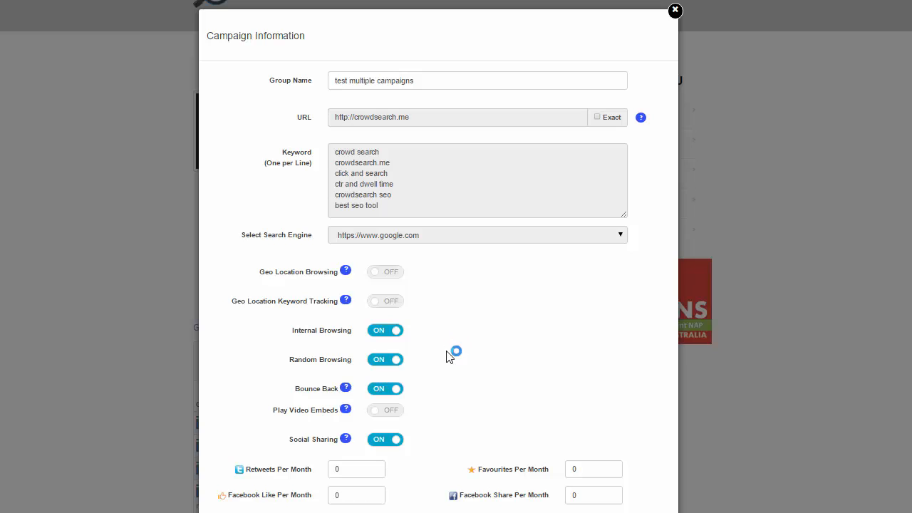
# Step: Turn off Bounce Back, Social Sharing and Smart Rank for the new campaigns
pyautogui.scroll(-1, 458, 364)
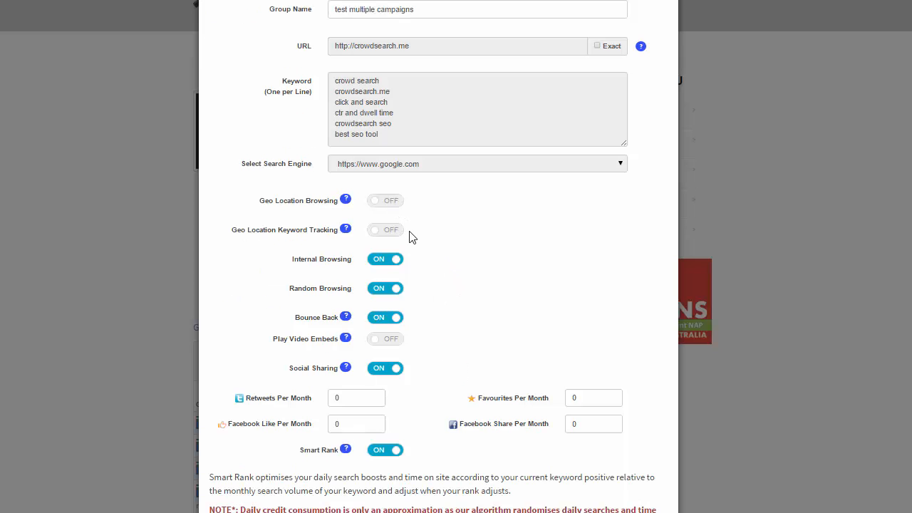
pyautogui.click(396, 320)
pyautogui.click(391, 370)
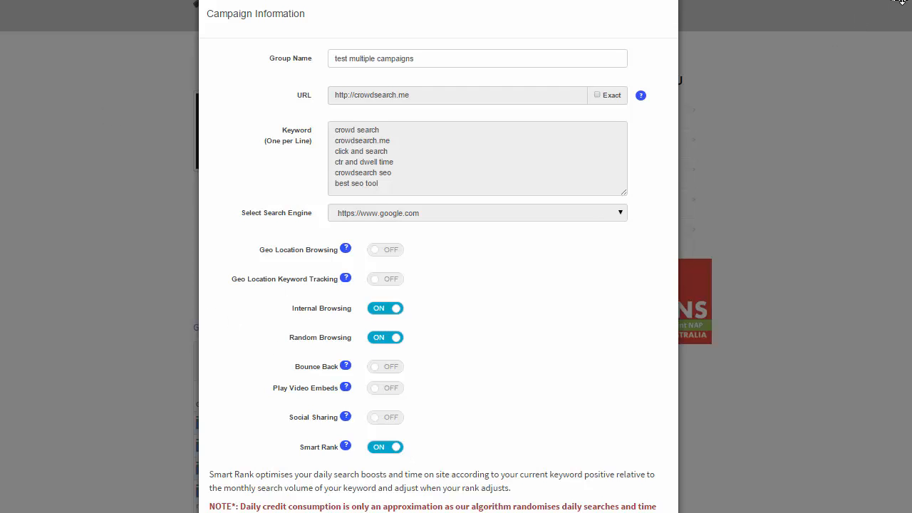
pyautogui.scroll(-2, 898, 4)
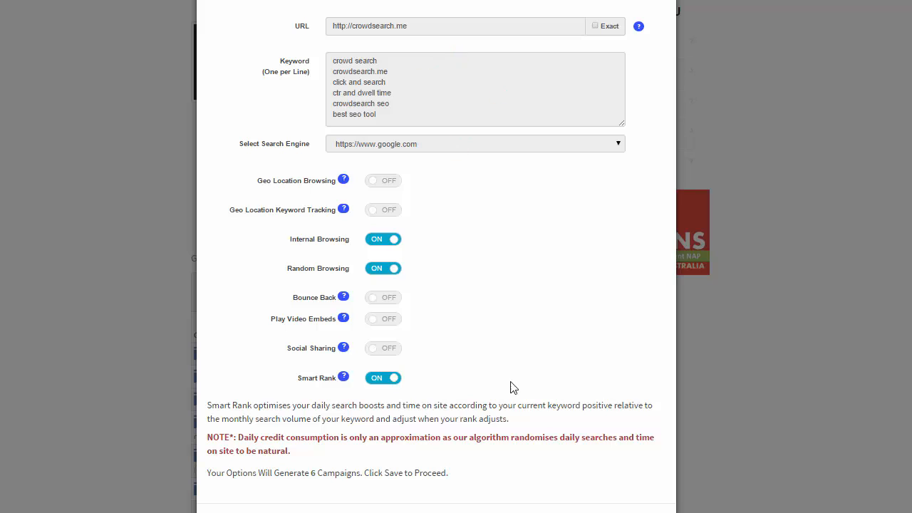
pyautogui.click(387, 381)
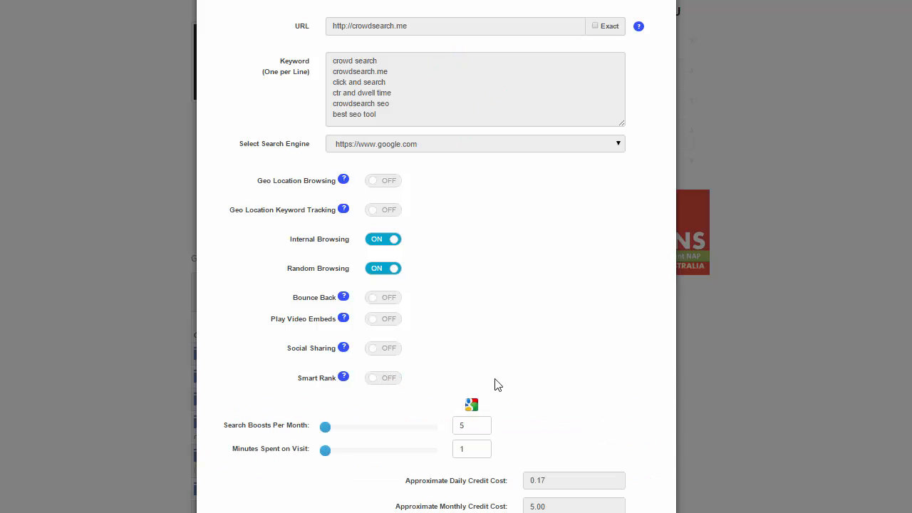
# Step: Set search boosts per month to 10 and minutes spent on visit to 5, and save the campaigns
pyautogui.scroll(-1, 798, 305)
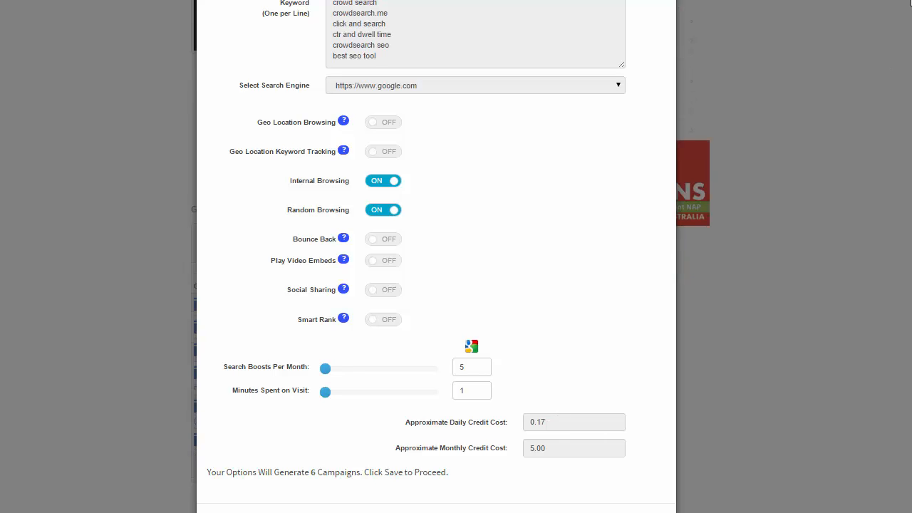
pyautogui.scroll(-1, 907, 2)
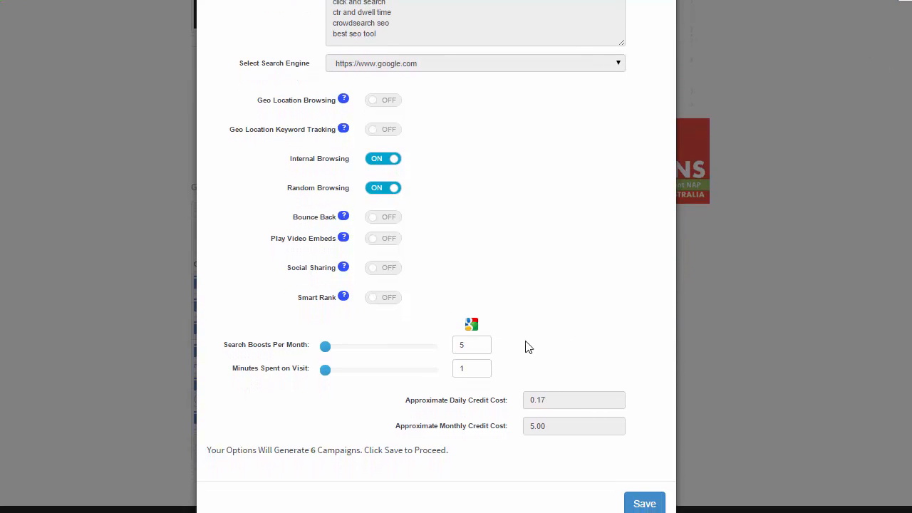
pyautogui.doubleClick(459, 344)
pyautogui.write('10')
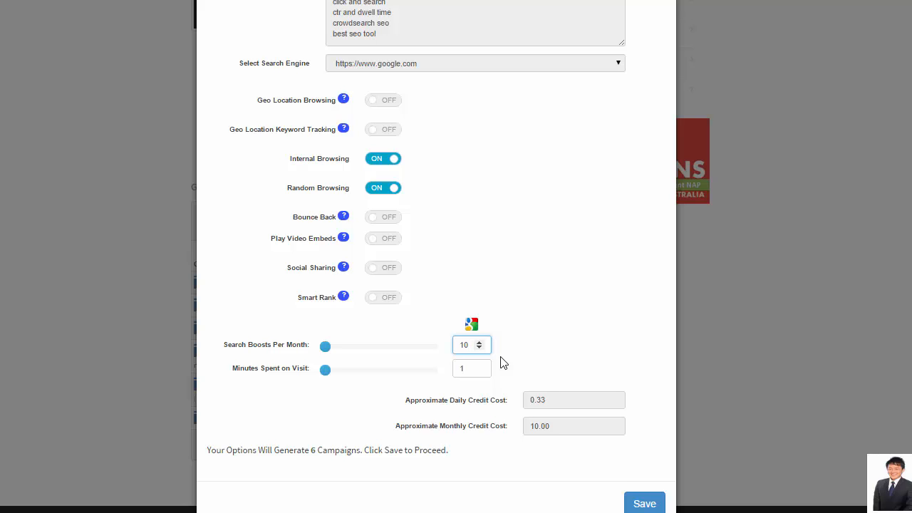
pyautogui.moveTo(325, 369); pyautogui.dragTo(360, 370)
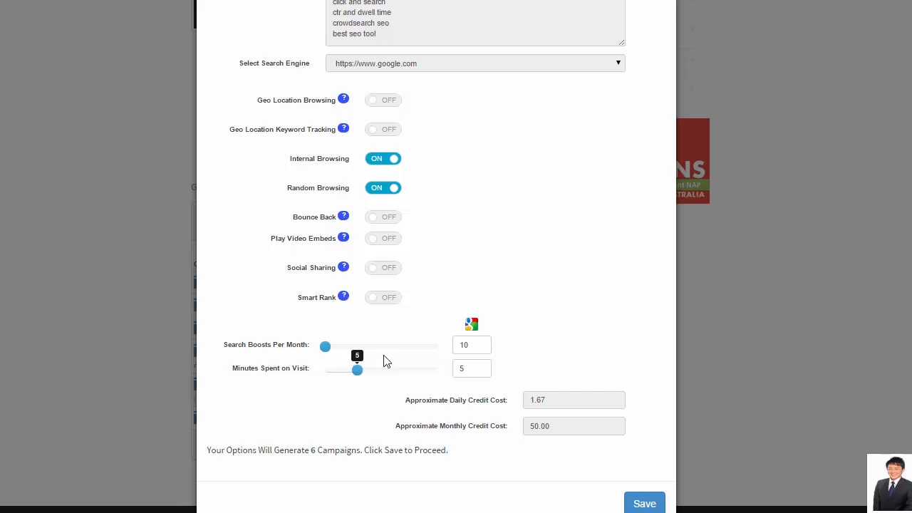
pyautogui.click(645, 505)
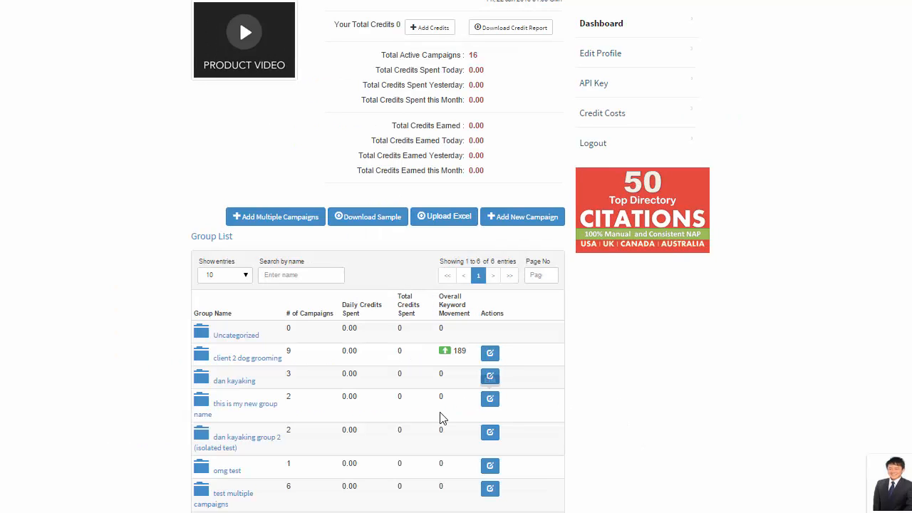
# Step: Open the "test multiple campaigns" group to view its list of campaigns
pyautogui.scroll(-1, 321, 416)
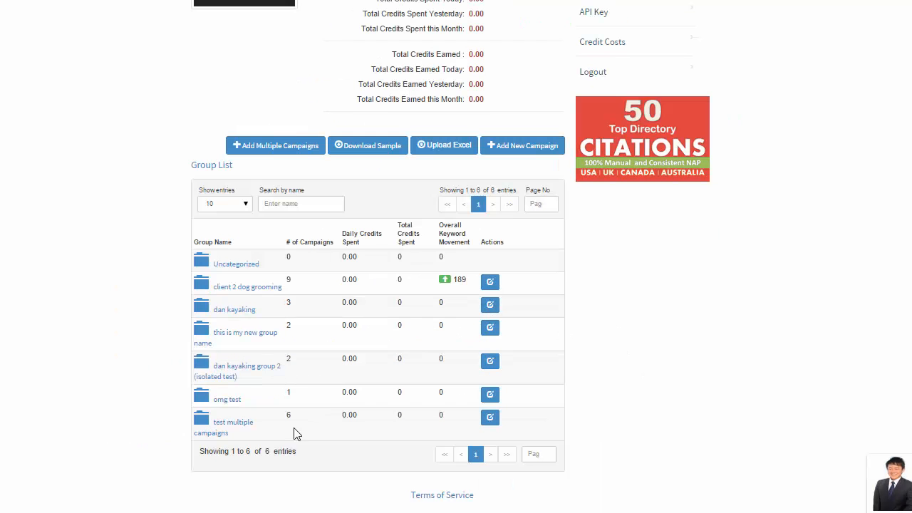
pyautogui.click(227, 428)
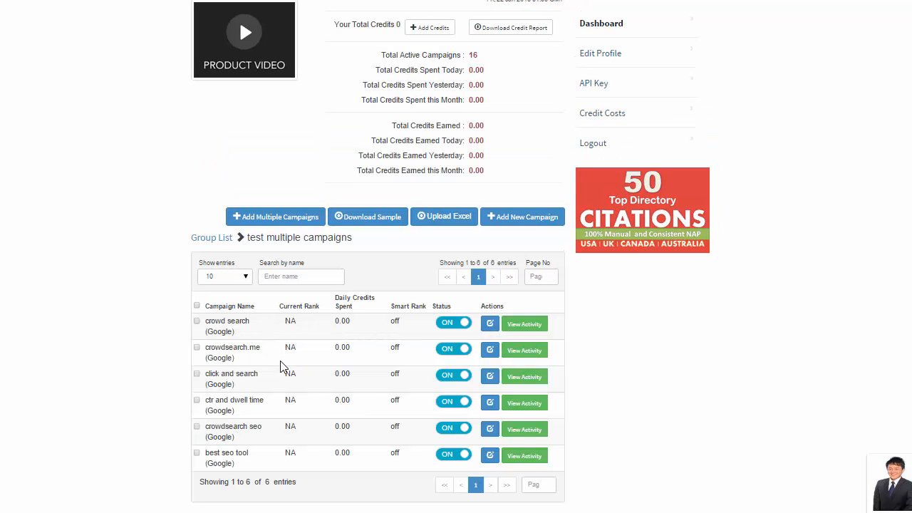
pyautogui.scroll(-1, 278, 349)
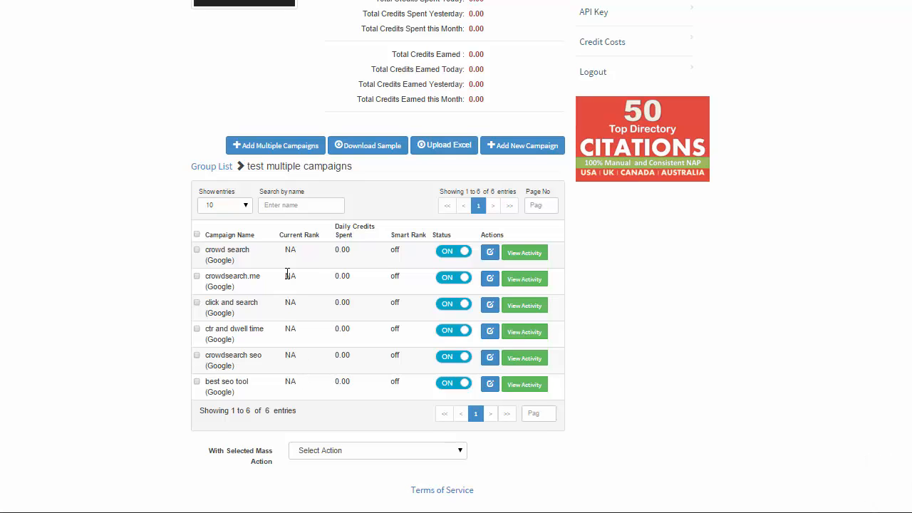
# Step: Review the settings of the crowd search (Google) campaign and close them without changes
pyautogui.tripleClick(248, 250)
pyautogui.click(253, 302)
pyautogui.click(490, 255)
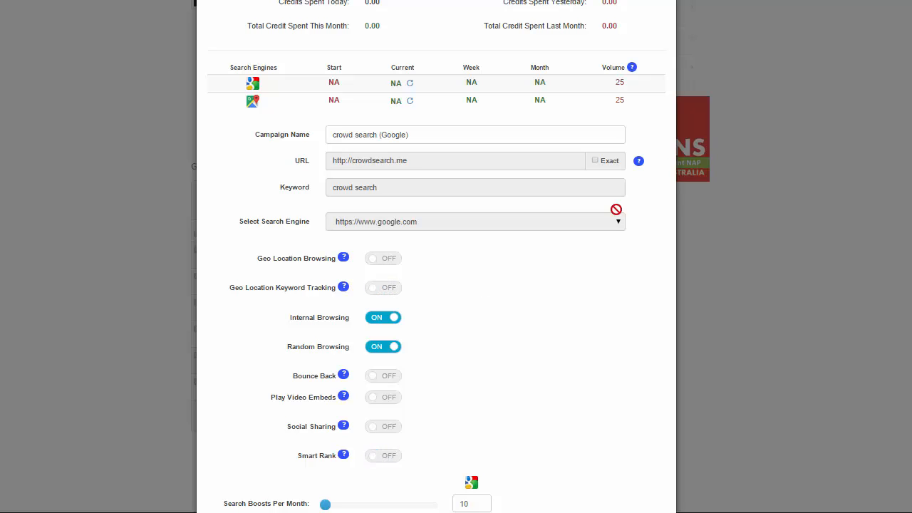
pyautogui.click(908, 6)
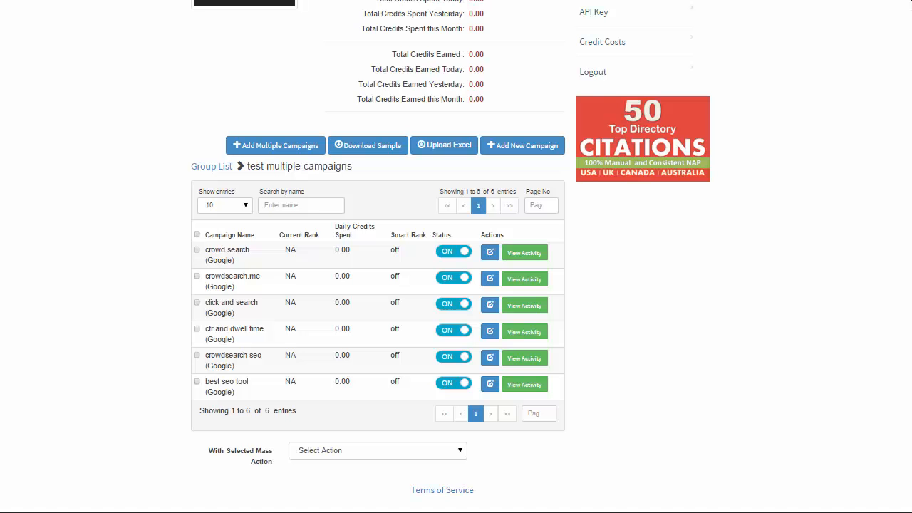
# Step: Check the search engine rankings in the crowd search (Google) campaign's information, and close it without changes
pyautogui.click(490, 252)
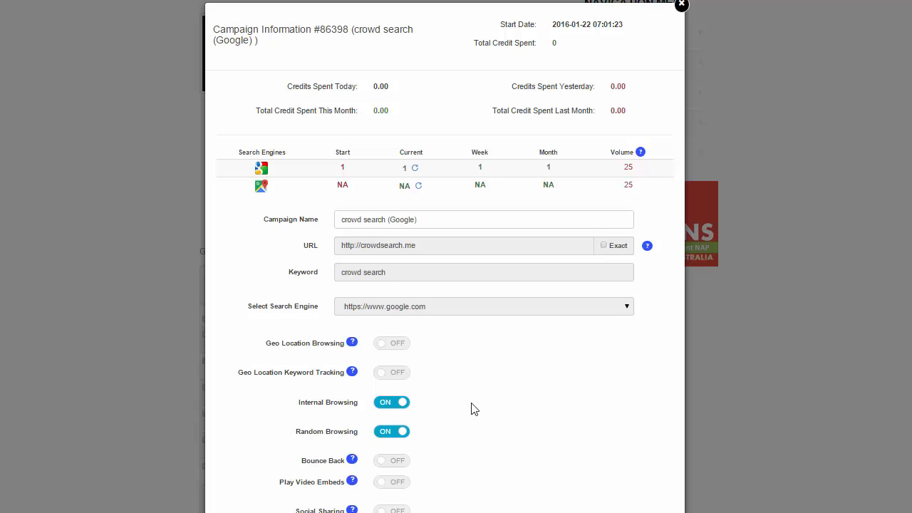
pyautogui.scroll(-2, 470, 408)
pyautogui.scroll(2, 470, 408)
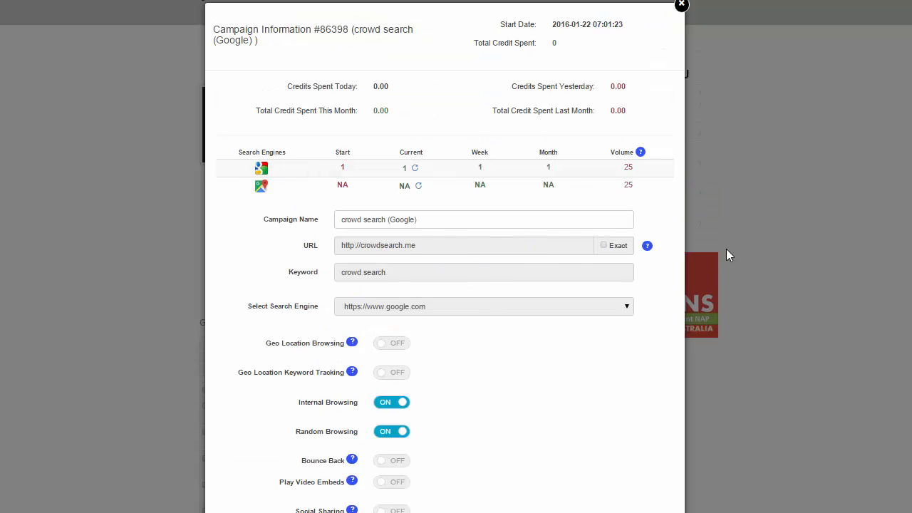
pyautogui.click(681, 6)
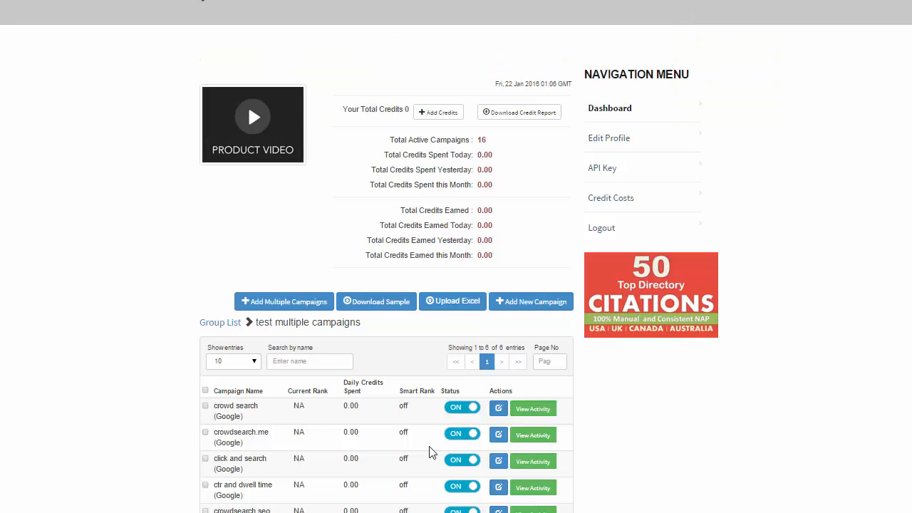
# Step: Return to the group list and reopen the "test multiple campaigns" group to check its campaigns' current ranks
pyautogui.click(229, 324)
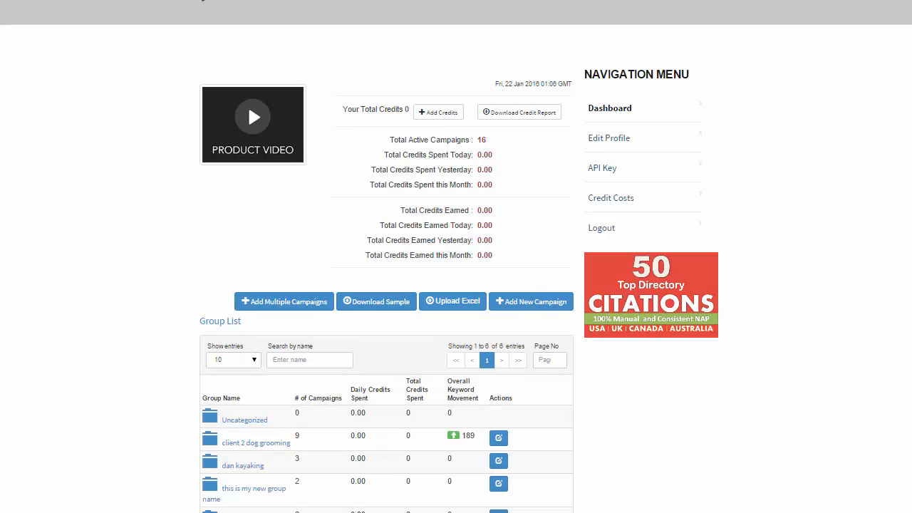
pyautogui.click(253, 511)
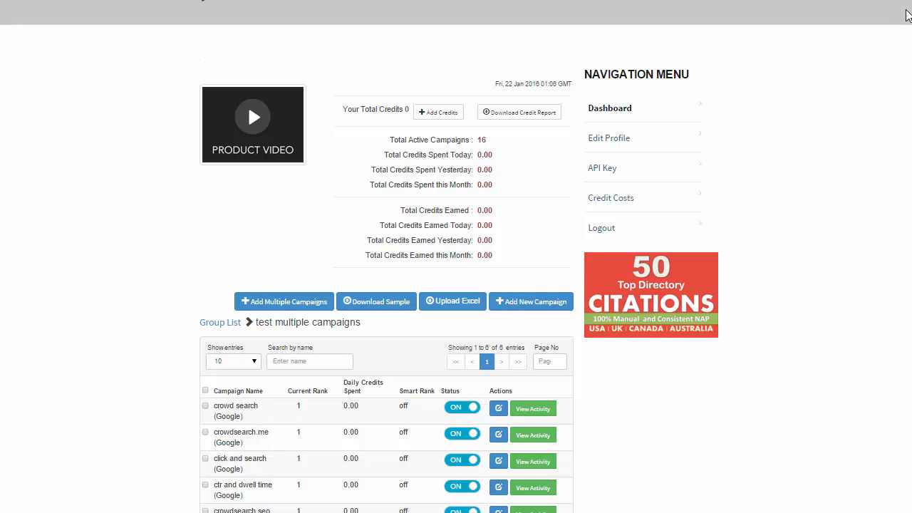
pyautogui.scroll(-1, 908, 6)
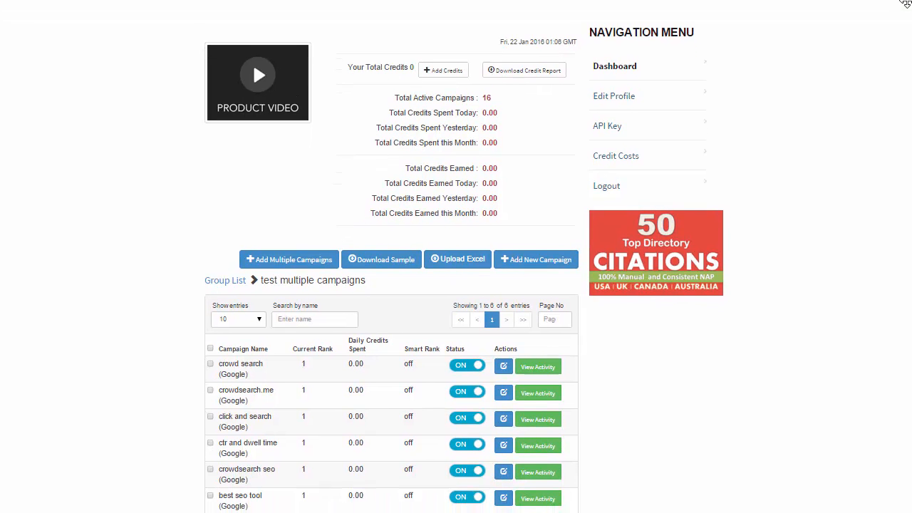